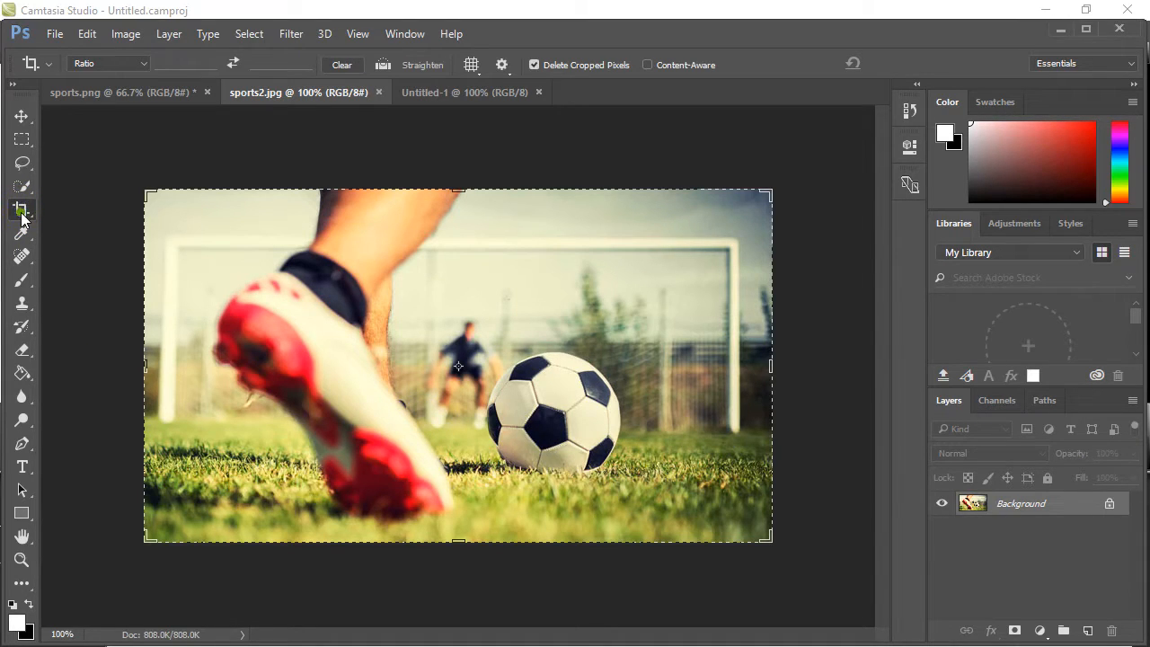
# Crop the photo with a free ratio around the ball and goalkeeper, and undo the crop.
pyautogui.click(23, 216)
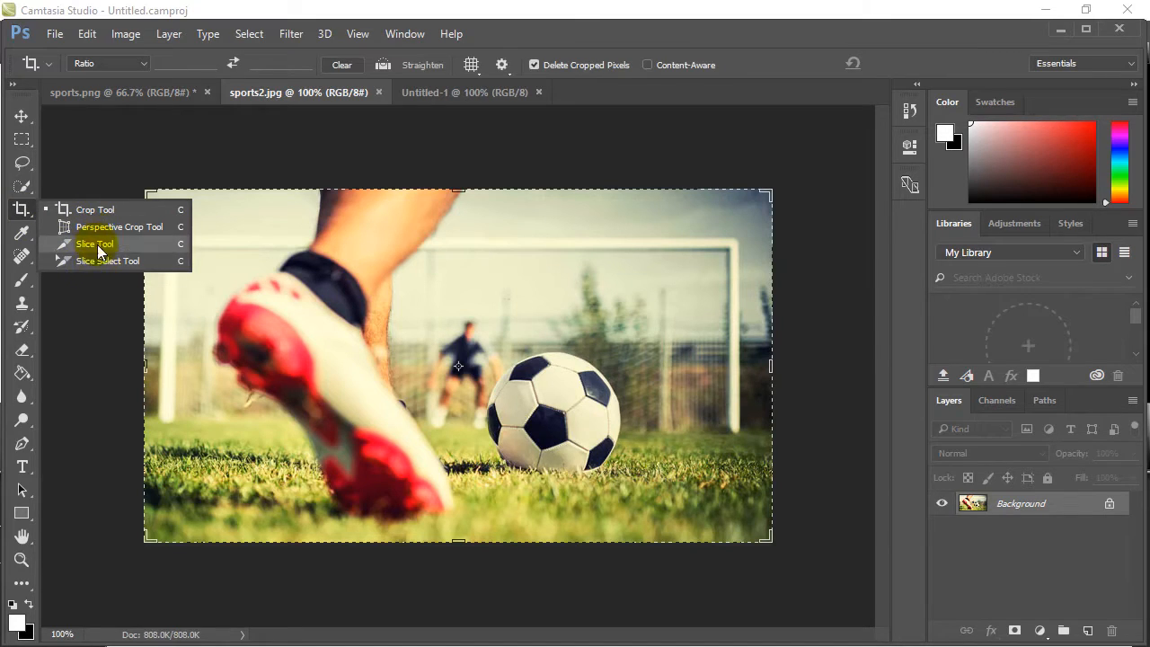
pyautogui.click(22, 214)
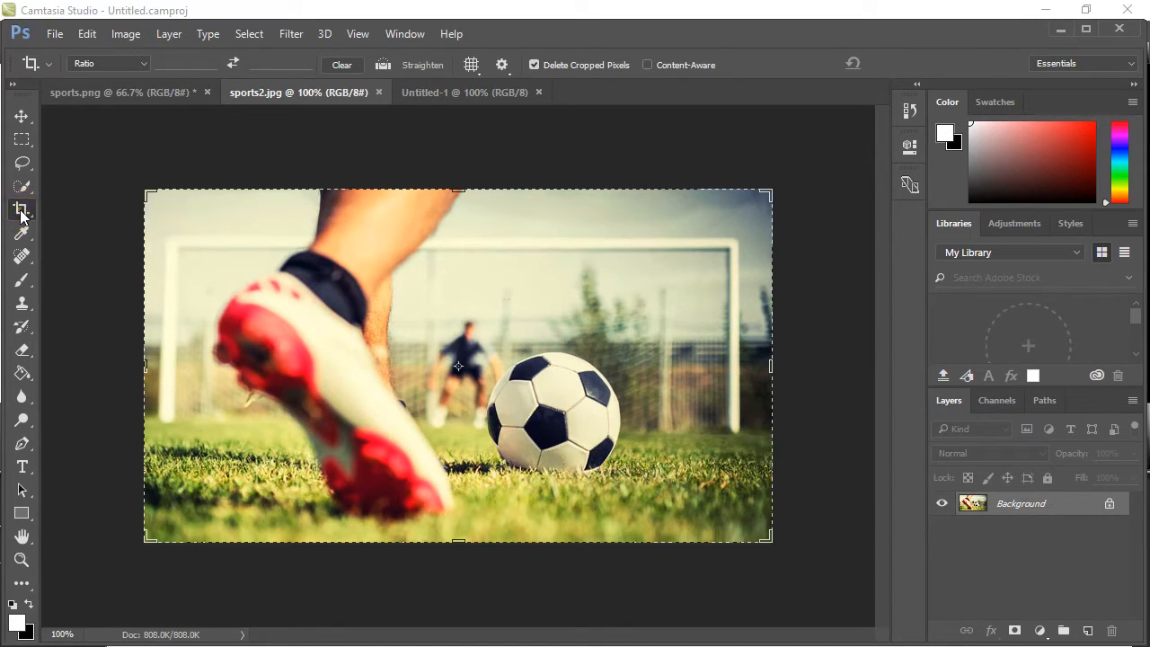
pyautogui.moveTo(149, 192); pyautogui.dragTo(240, 265)
pyautogui.moveTo(404, 368); pyautogui.dragTo(424, 413)
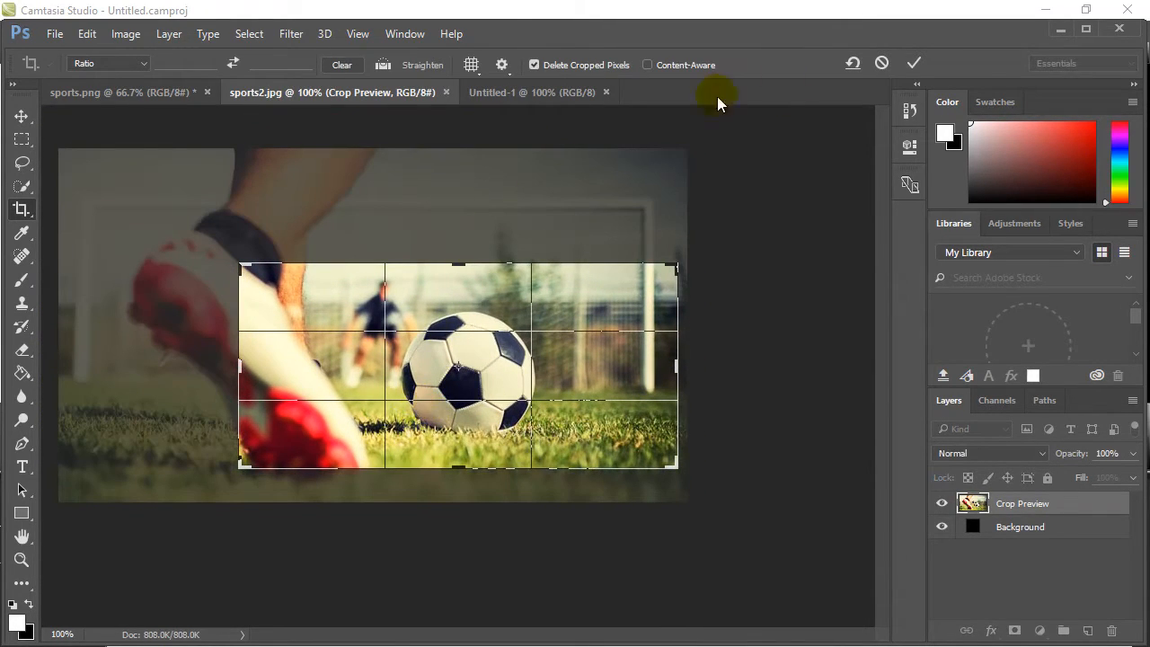
pyautogui.doubleClick(598, 311)
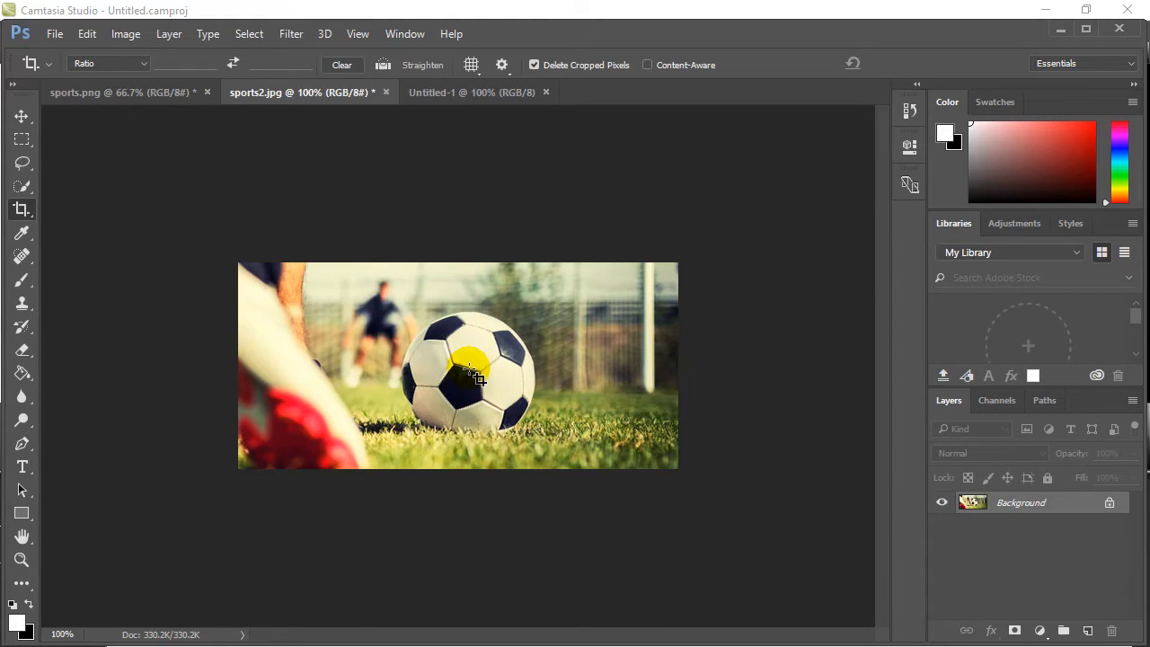
pyautogui.hotkey('ctrl', 'z')
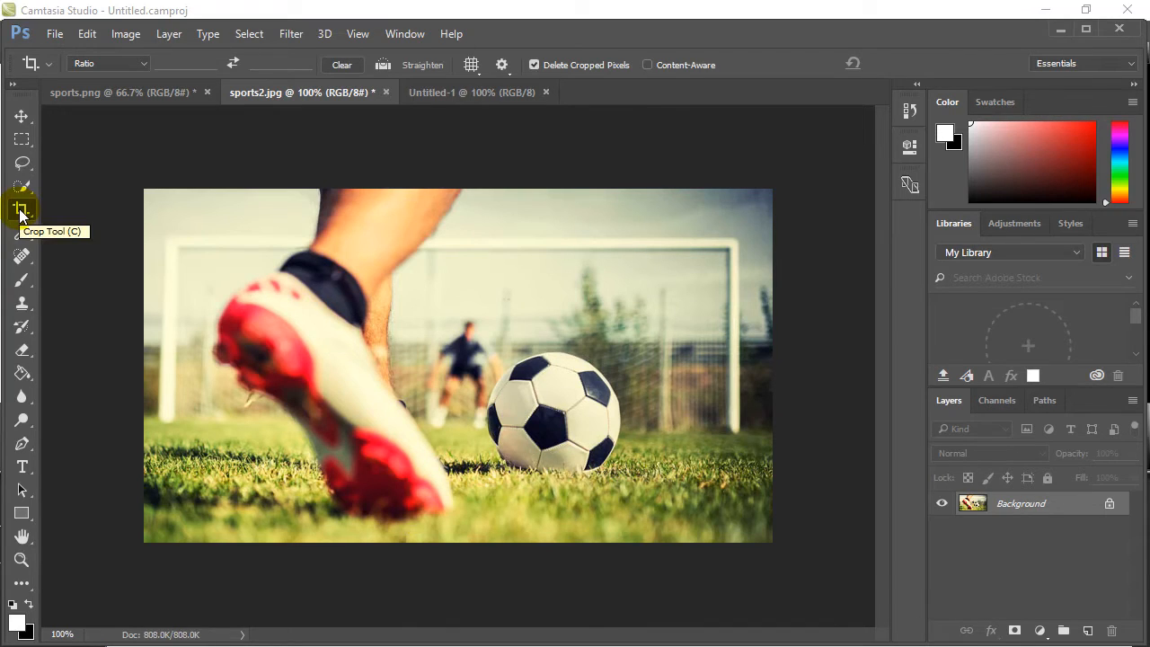
# Draw a free-ratio crop frame over the middle of the photo, cutting through the upper part of the ball.
pyautogui.click(21, 210)
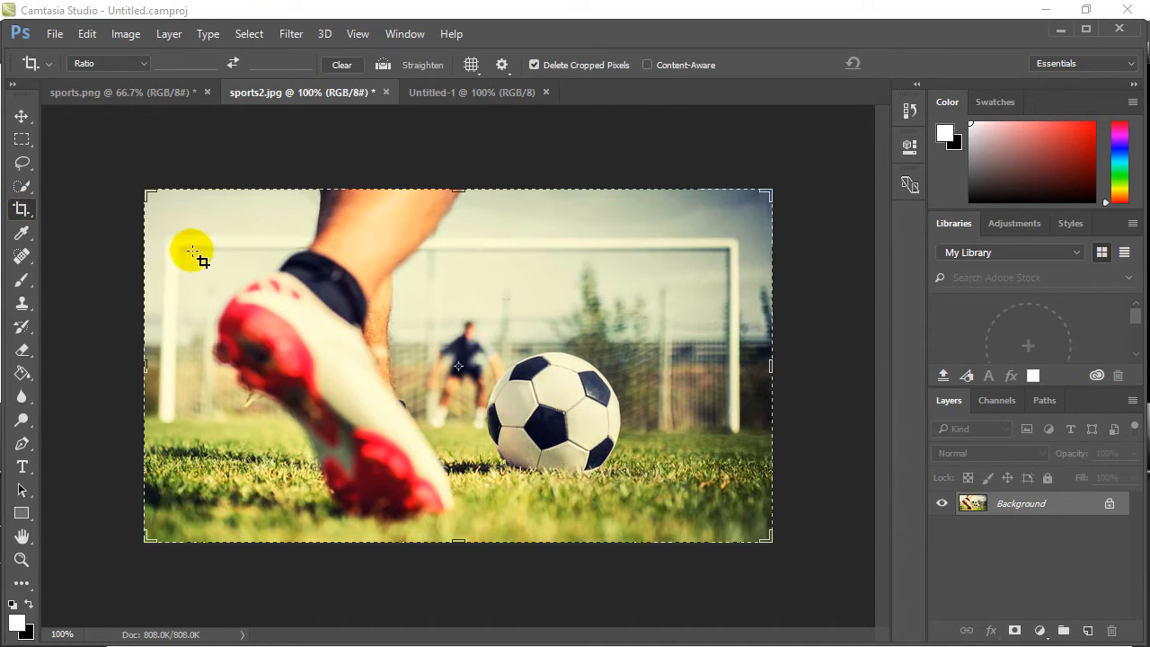
pyautogui.moveTo(146, 192); pyautogui.dragTo(193, 230)
pyautogui.moveTo(724, 497); pyautogui.dragTo(665, 426)
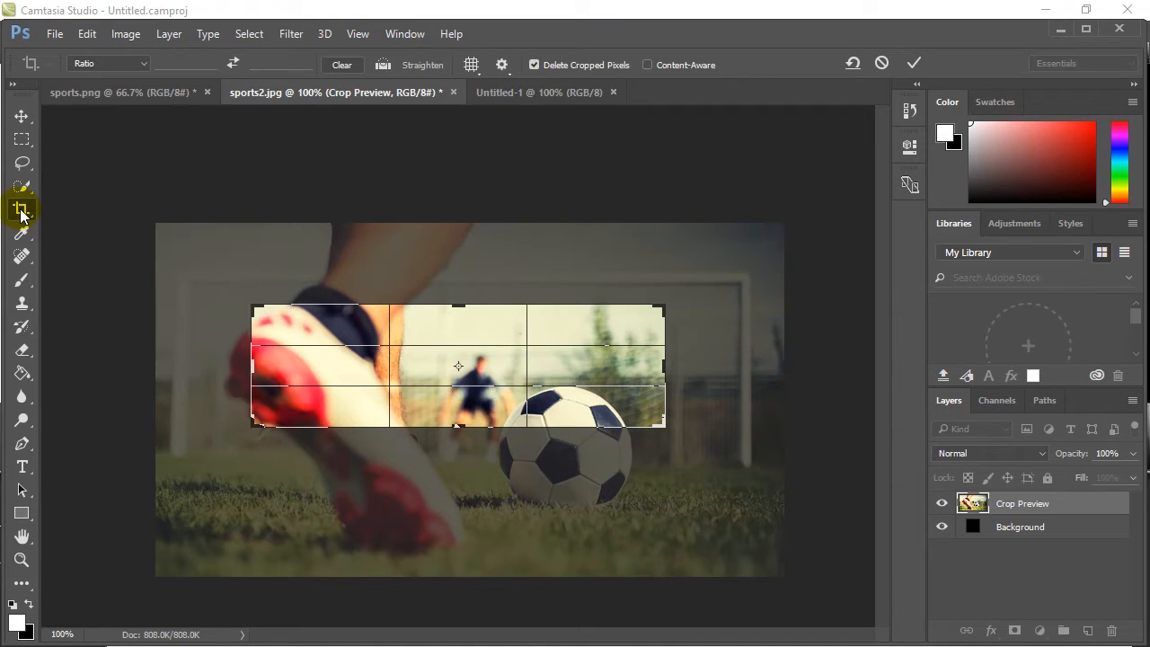
# Switch the crop frame to the 1 : 1 (Square) ratio and reposition the photo inside it.
pyautogui.click(141, 66)
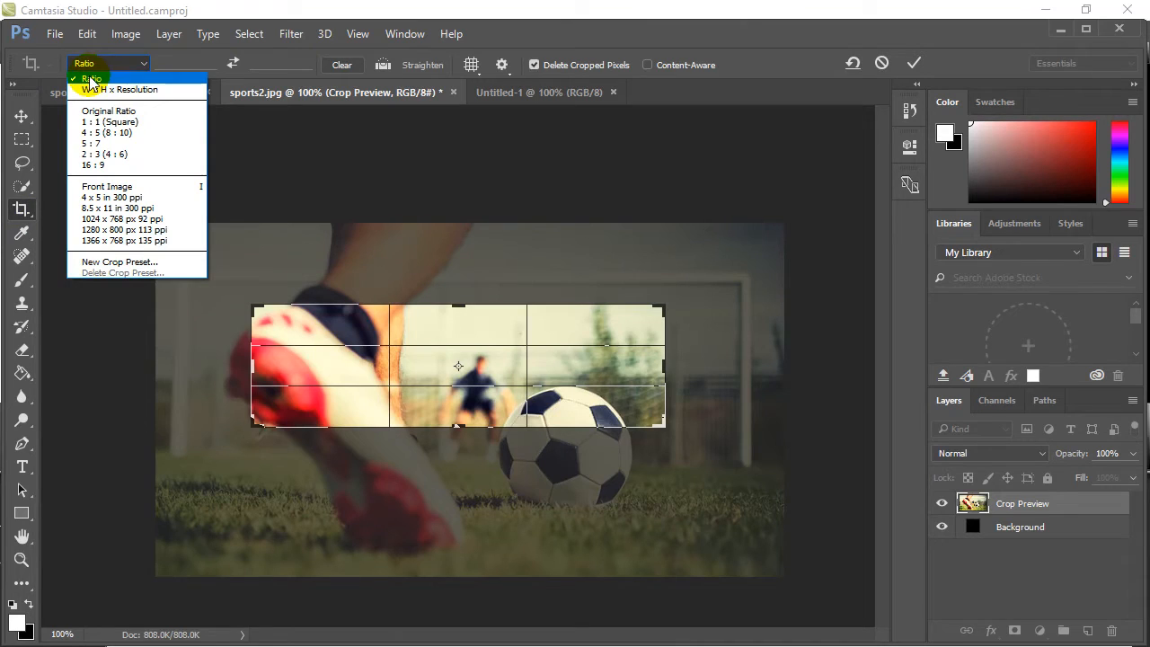
pyautogui.click(114, 123)
pyautogui.moveTo(514, 424)
pyautogui.mouseDown()
pyautogui.moveTo(575, 476)
pyautogui.moveTo(524, 427)
pyautogui.mouseUp()
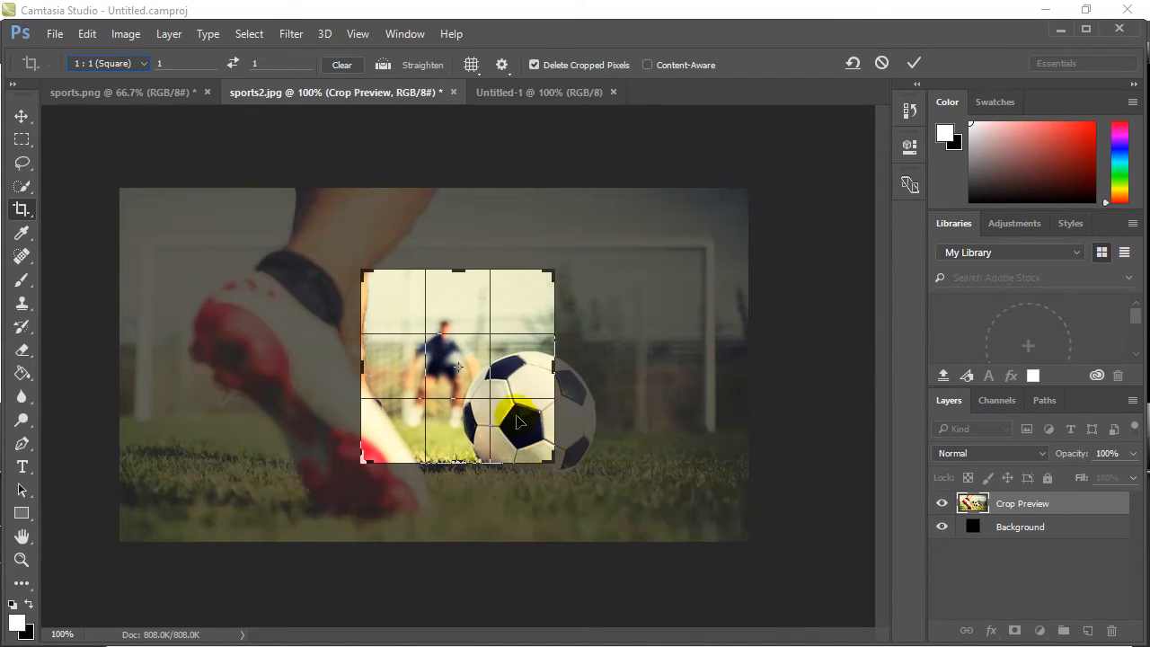
pyautogui.moveTo(503, 376); pyautogui.dragTo(456, 370)
# Set a custom crop ratio of 600 to 400.
pyautogui.click(141, 66)
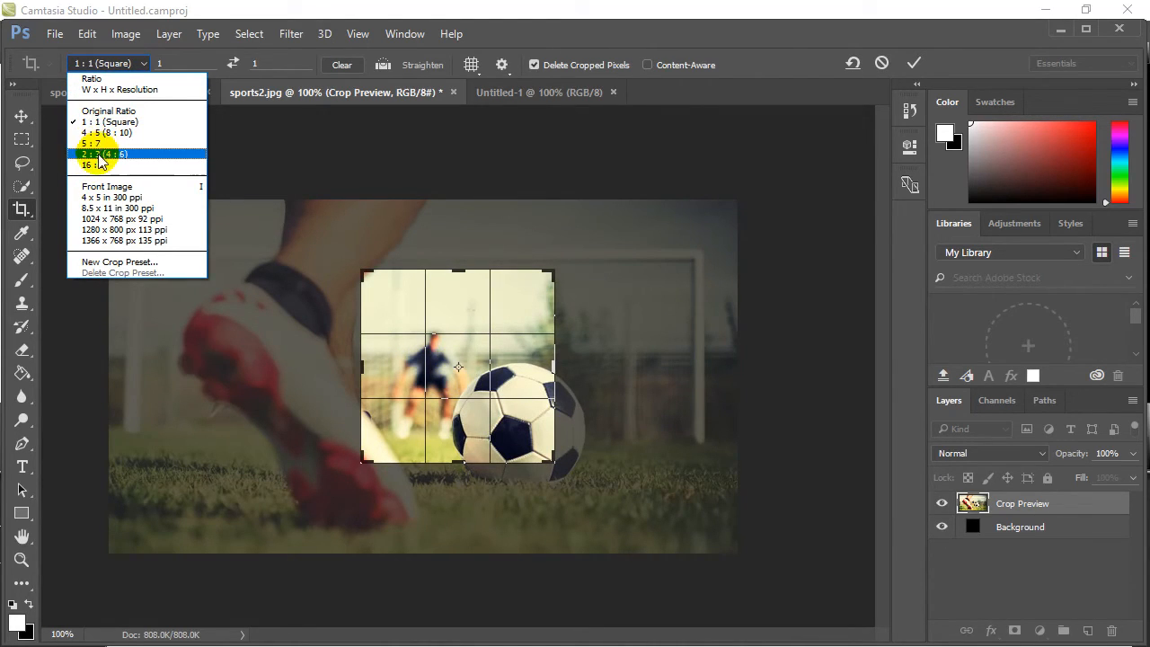
pyautogui.click(93, 79)
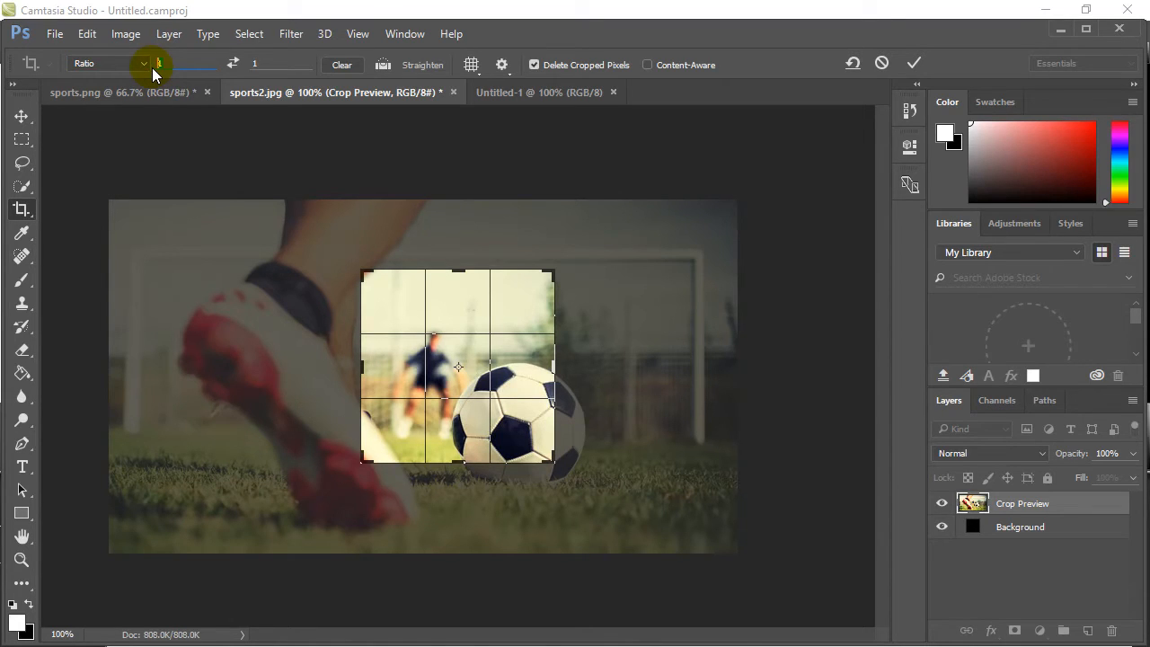
pyautogui.write('600')
pyautogui.click(258, 61)
pyautogui.write('400')
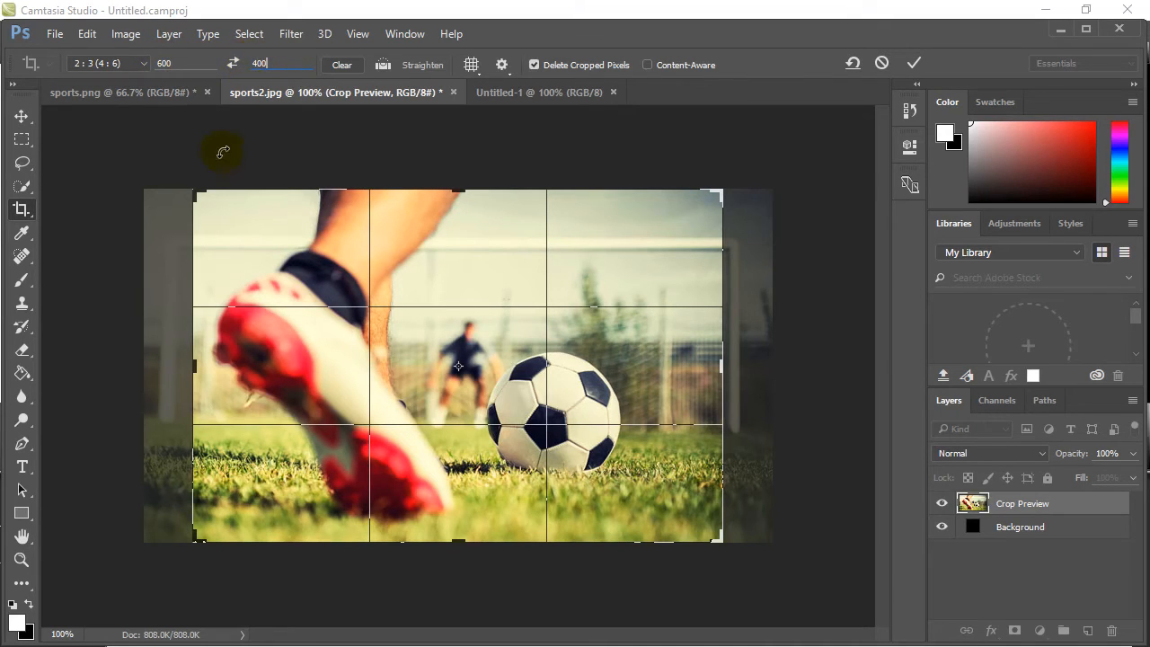
# Shrink the crop frame around the ball and goalkeeper, apply the crop, and undo it.
pyautogui.moveTo(195, 194); pyautogui.dragTo(257, 298)
pyautogui.moveTo(626, 478)
pyautogui.mouseDown()
pyautogui.moveTo(521, 412)
pyautogui.moveTo(605, 478)
pyautogui.mouseUp()
pyautogui.moveTo(480, 371); pyautogui.dragTo(439, 405)
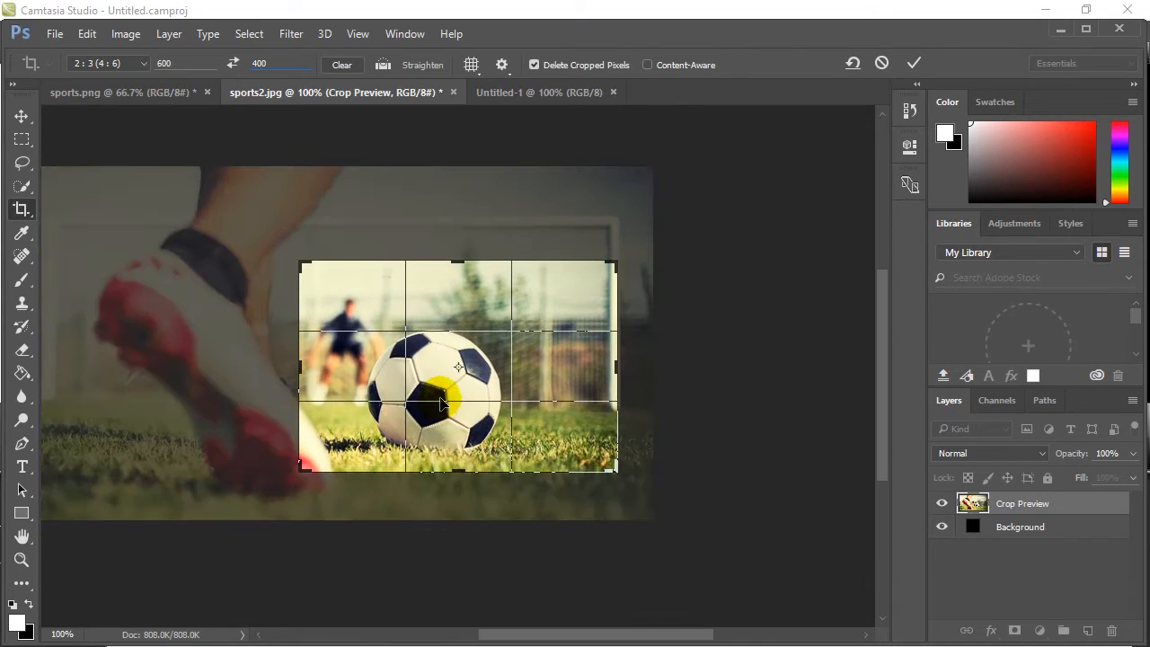
pyautogui.click(911, 64)
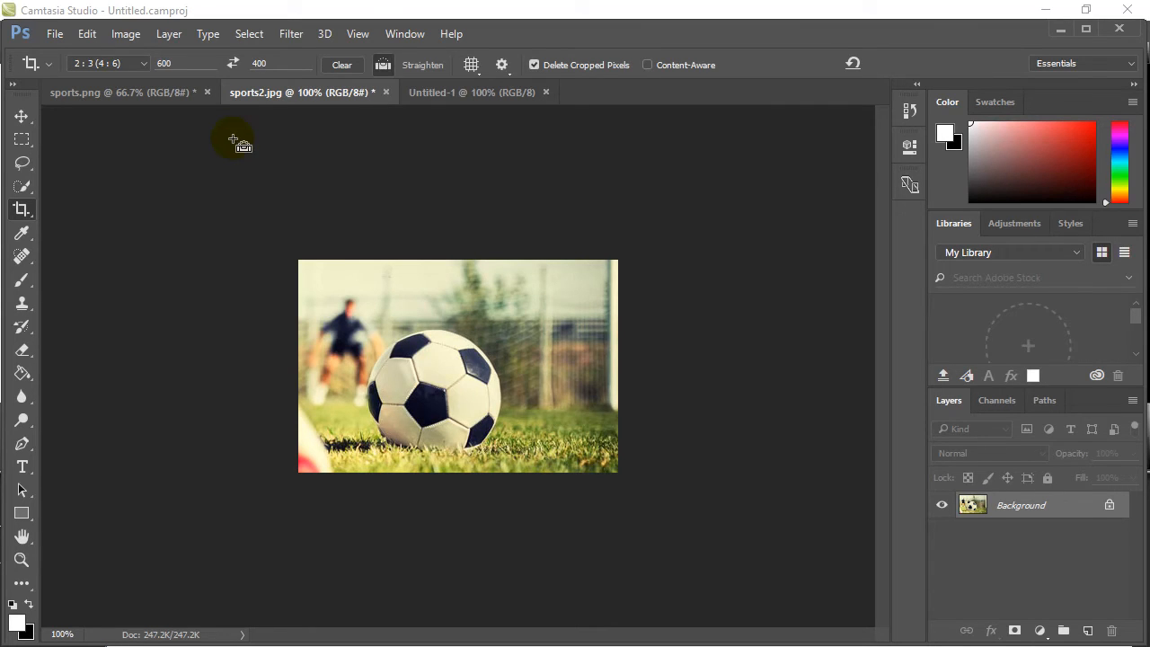
pyautogui.hotkey('ctrl', 'z')
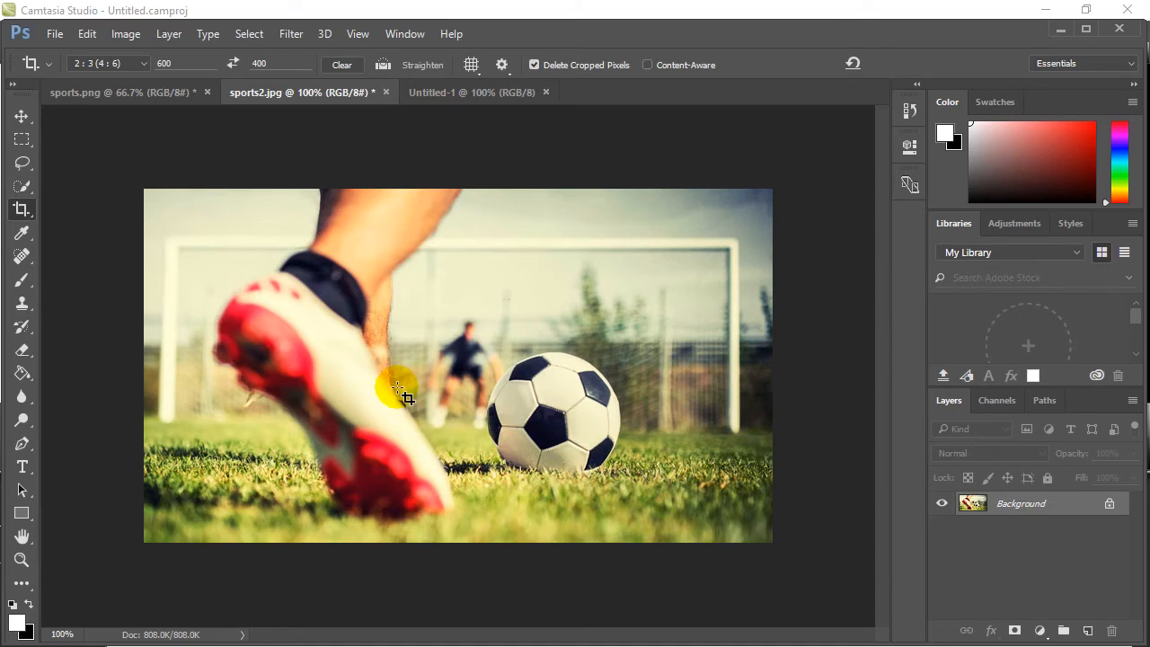
# Draw an unconstrained Rectangular Marquee selection over the foot and ball in sports2.jpg.
pyautogui.click(429, 93)
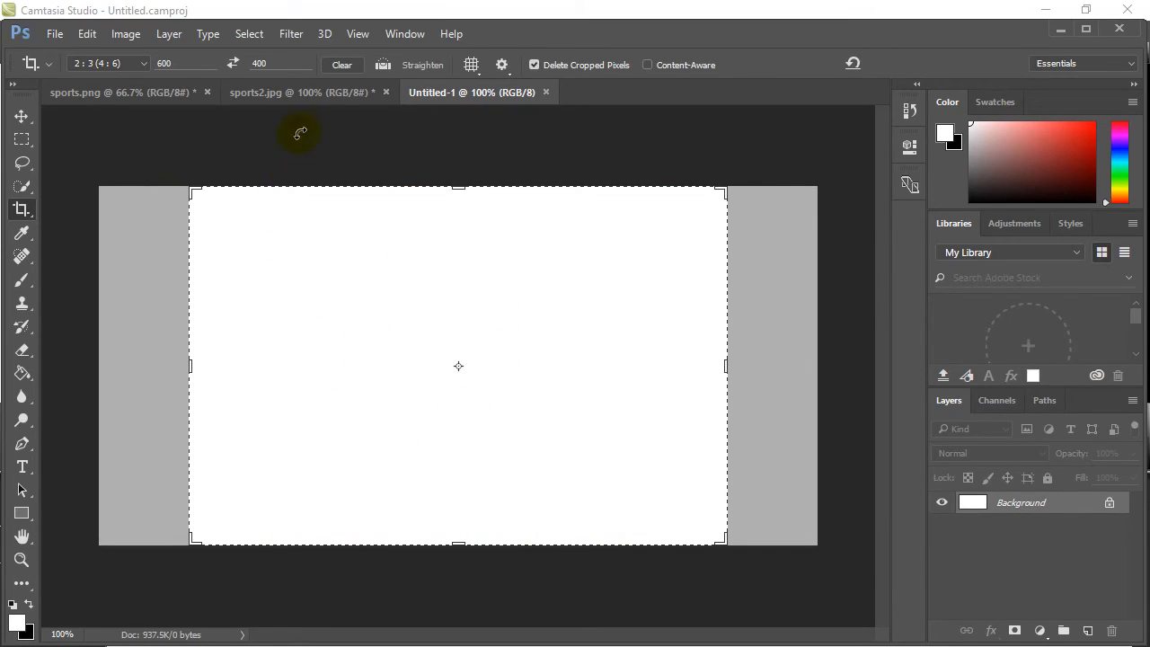
pyautogui.click(300, 92)
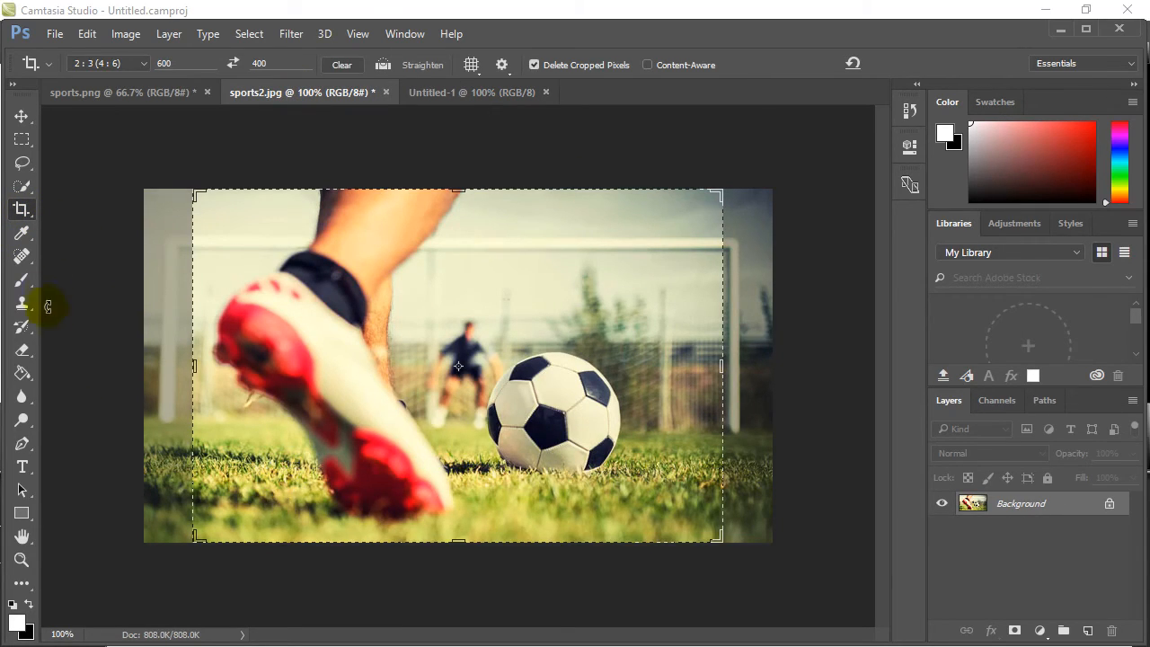
pyautogui.moveTo(22, 146); pyautogui.dragTo(18, 143)
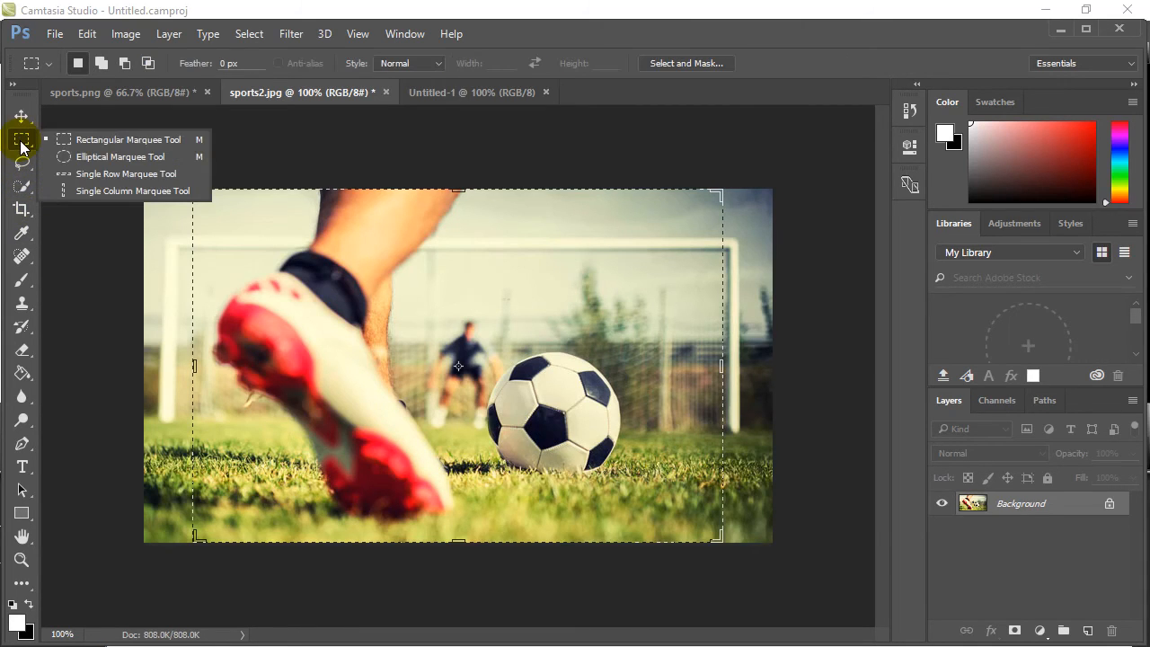
pyautogui.click(67, 141)
pyautogui.moveTo(256, 221); pyautogui.dragTo(660, 508)
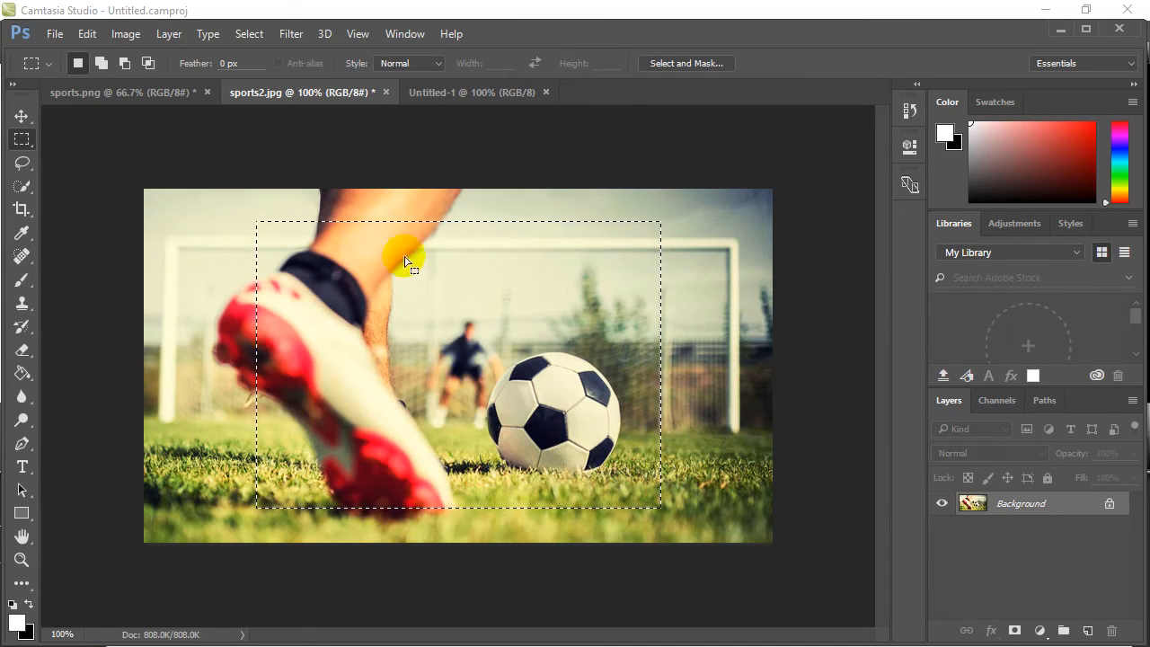
# Set the Rectangular Marquee style to Fixed Ratio with width 6 and height 4.
pyautogui.click(436, 64)
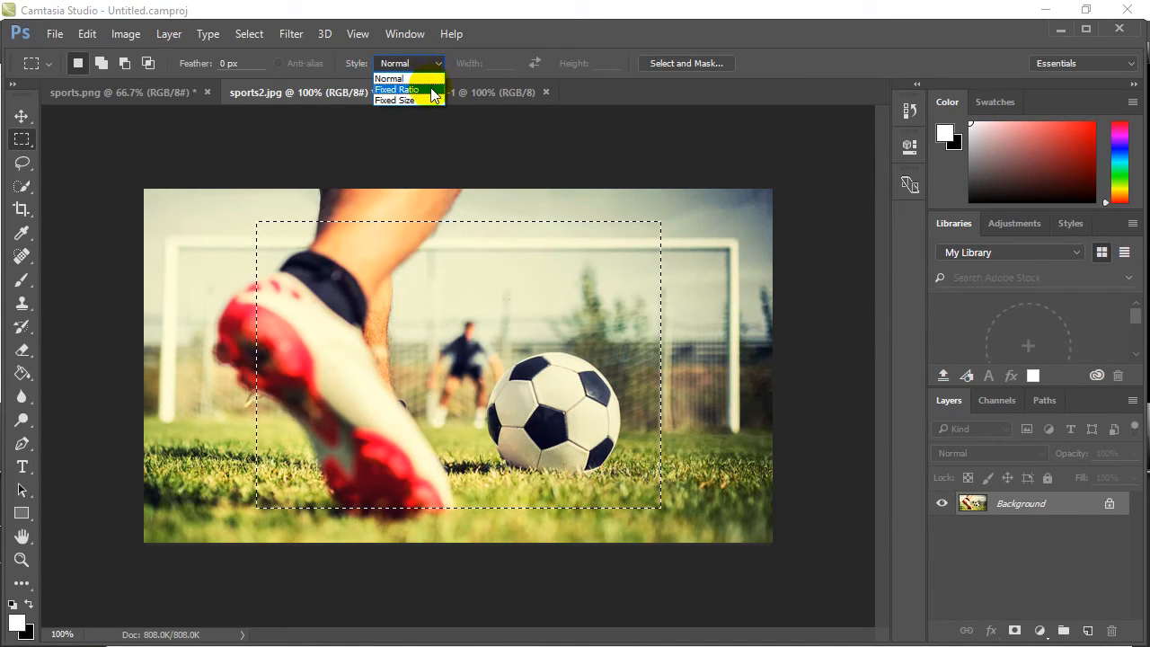
pyautogui.click(435, 90)
pyautogui.click(498, 63)
pyautogui.write('6')
pyautogui.click(601, 63)
pyautogui.doubleClick(598, 63)
pyautogui.write('4')
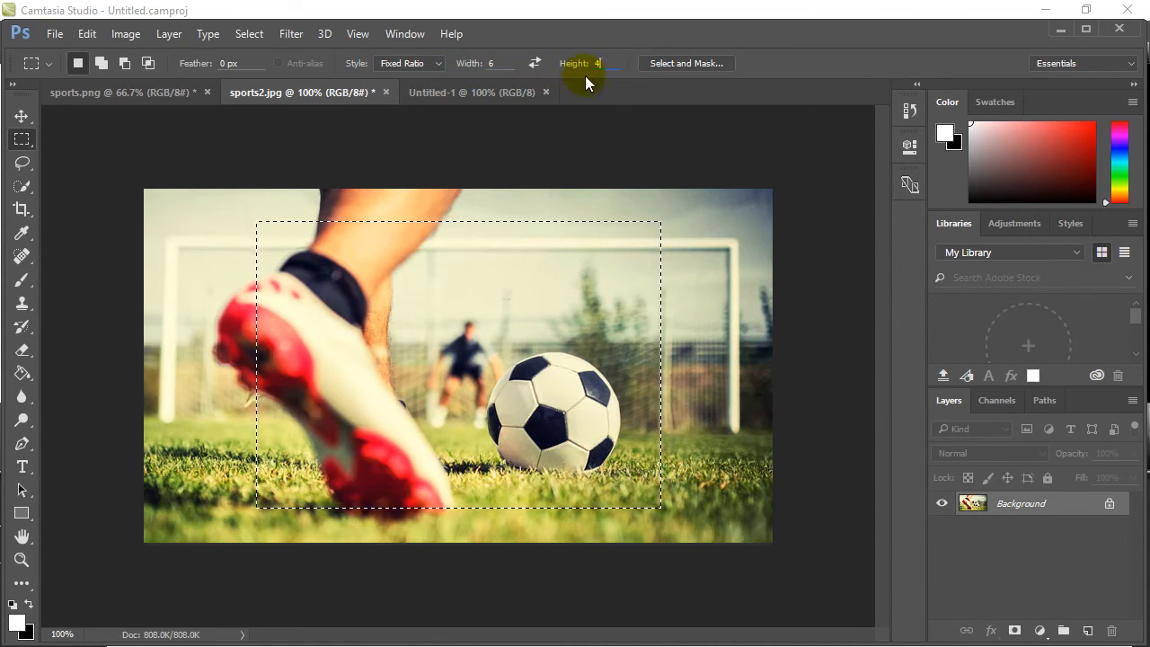
# Draw a fixed-ratio marquee, move it over the ball and goalkeeper, and copy the selected area.
pyautogui.moveTo(189, 220); pyautogui.dragTo(618, 455)
pyautogui.moveTo(420, 355); pyautogui.dragTo(582, 399)
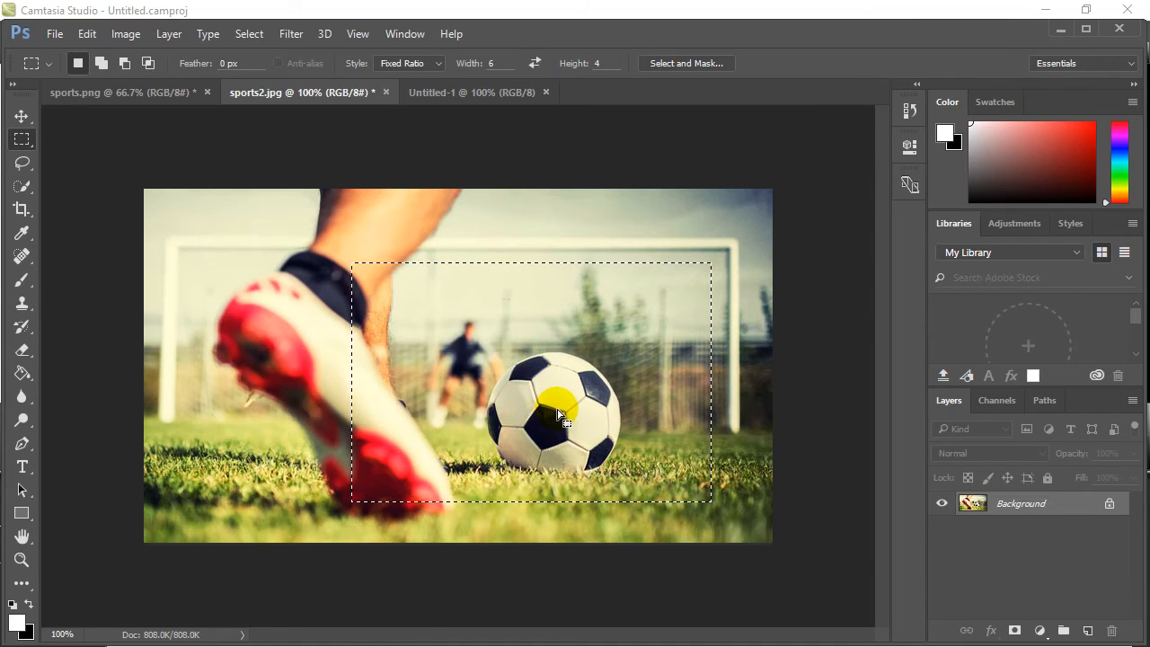
pyautogui.click(87, 36)
pyautogui.click(131, 113)
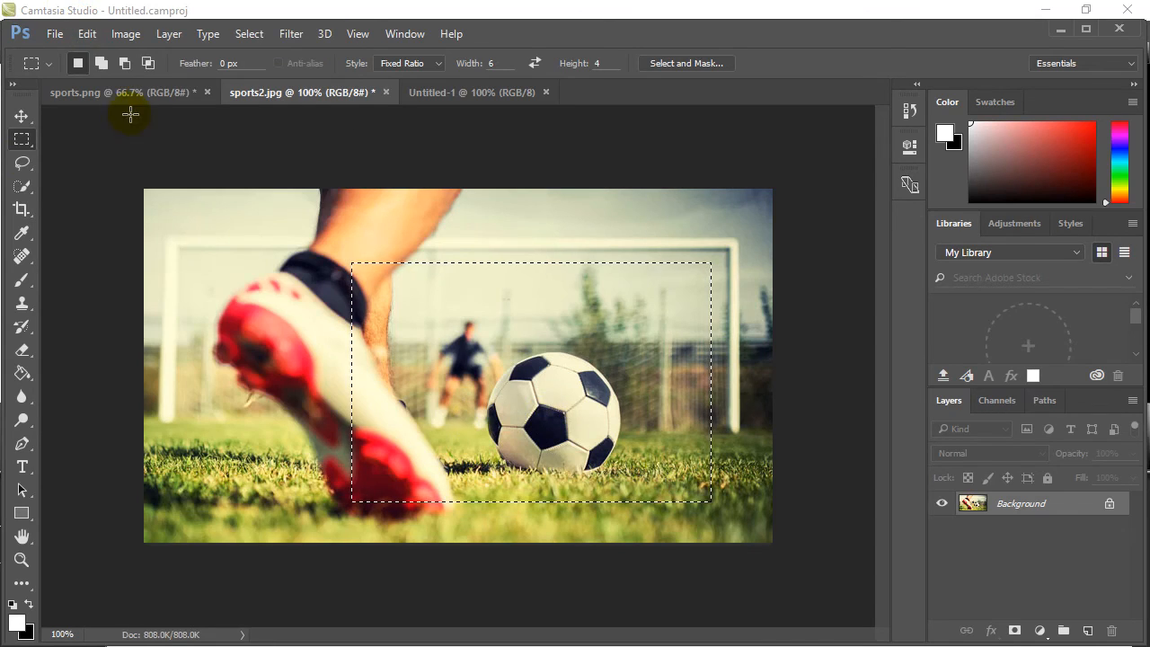
# Paste the copied image area into the Untitled-1 document.
pyautogui.click(430, 94)
pyautogui.click(87, 33)
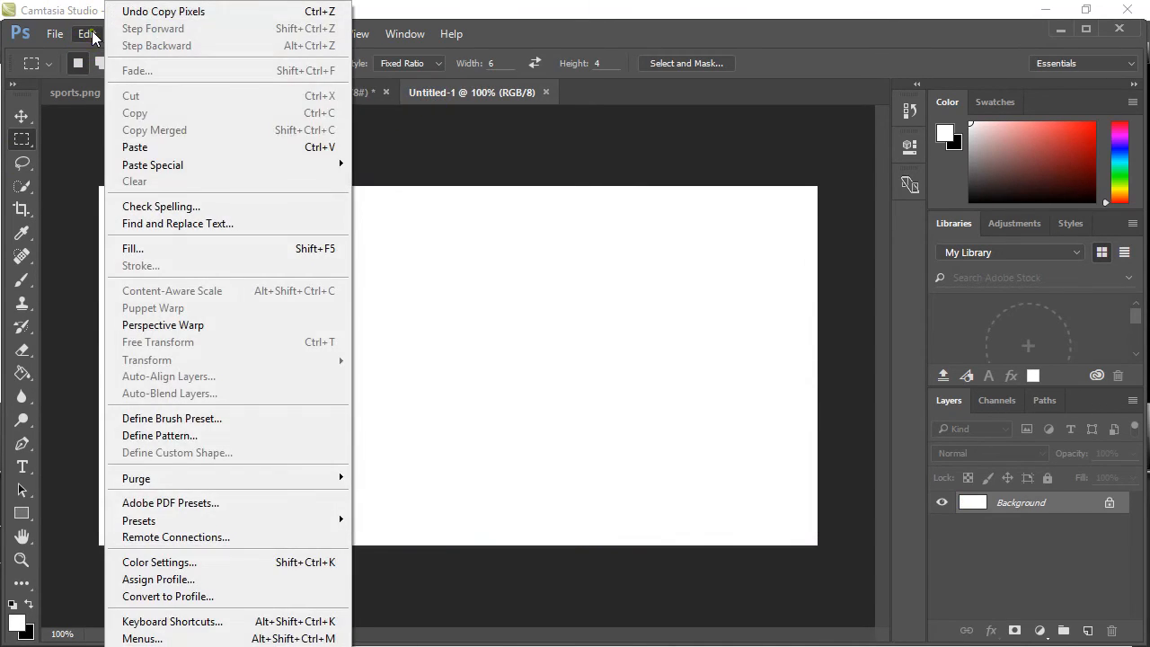
pyautogui.click(127, 147)
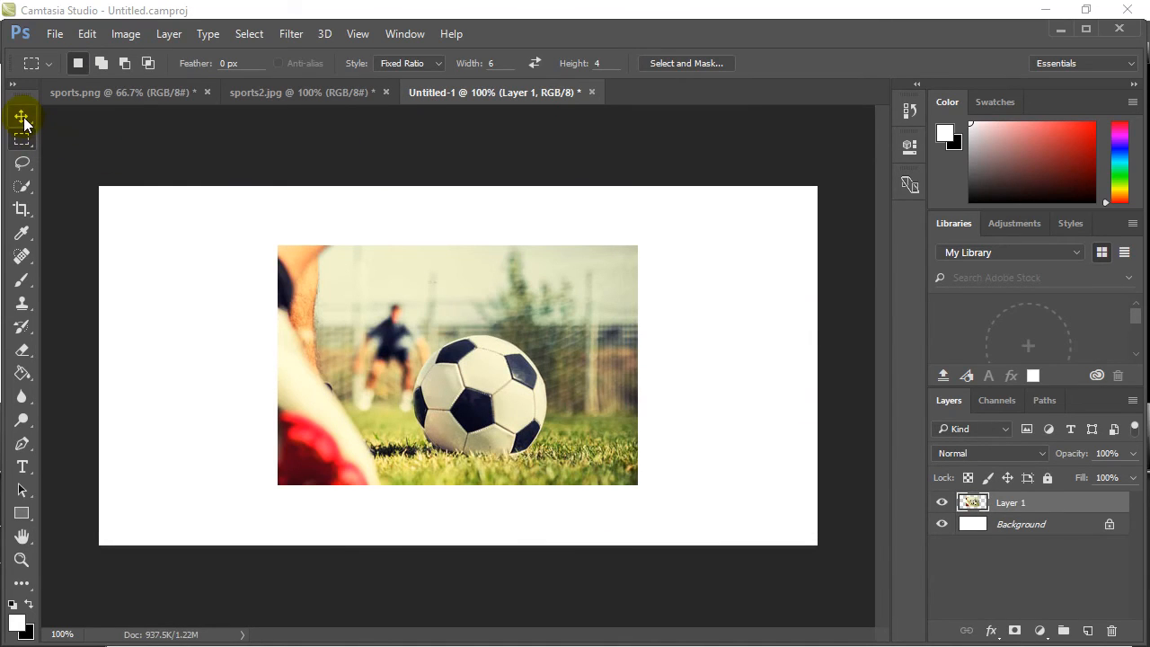
# Move the pasted ball image to the left half of the canvas and rotate it about -6.86°.
pyautogui.click(21, 116)
pyautogui.moveTo(313, 295); pyautogui.dragTo(205, 294)
pyautogui.moveTo(477, 441); pyautogui.dragTo(504, 431)
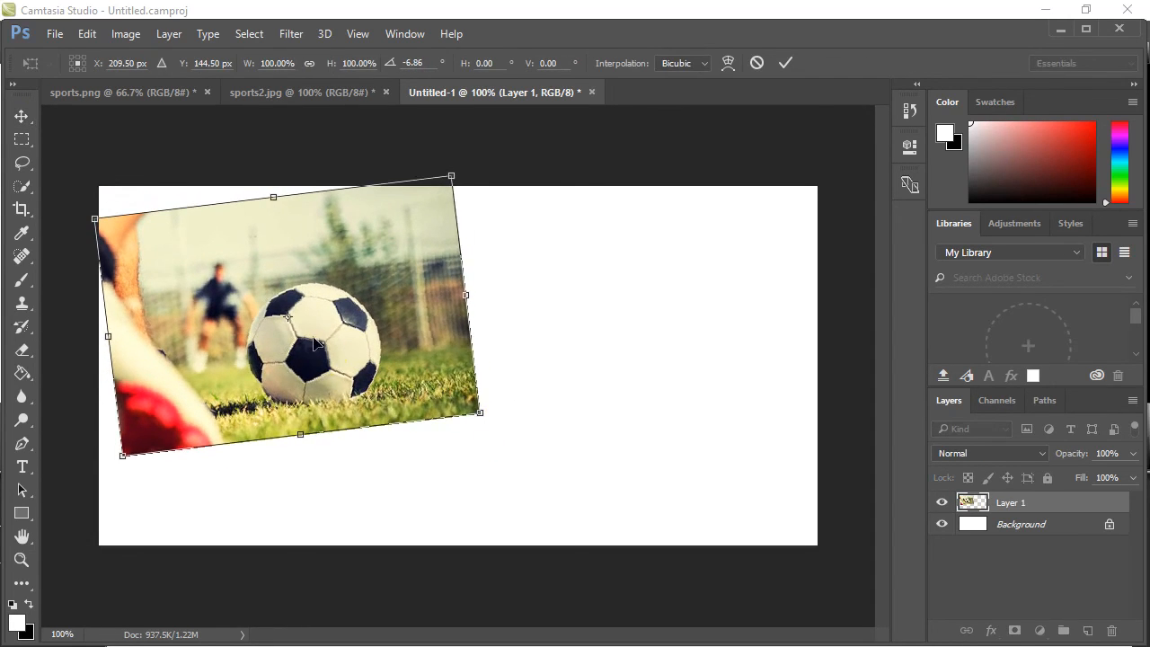
pyautogui.moveTo(295, 324); pyautogui.dragTo(321, 373)
pyautogui.press('Return')
pyautogui.click(594, 350)
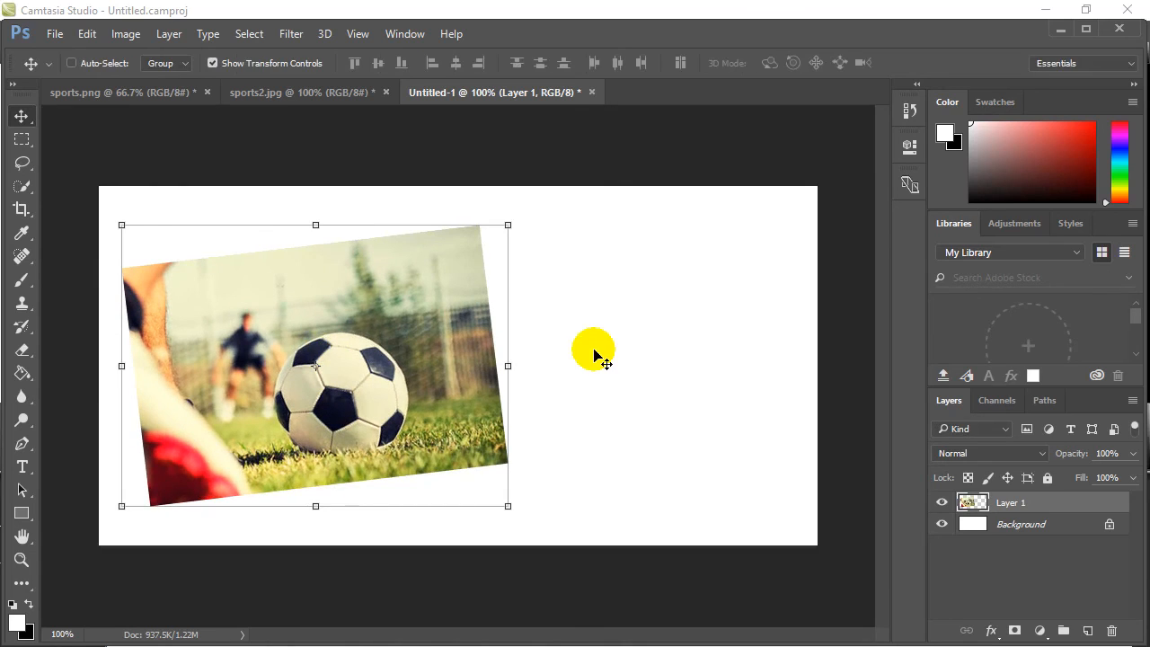
# Return to sports2.jpg and pick up the Rectangular Marquee Tool.
pyautogui.click(275, 91)
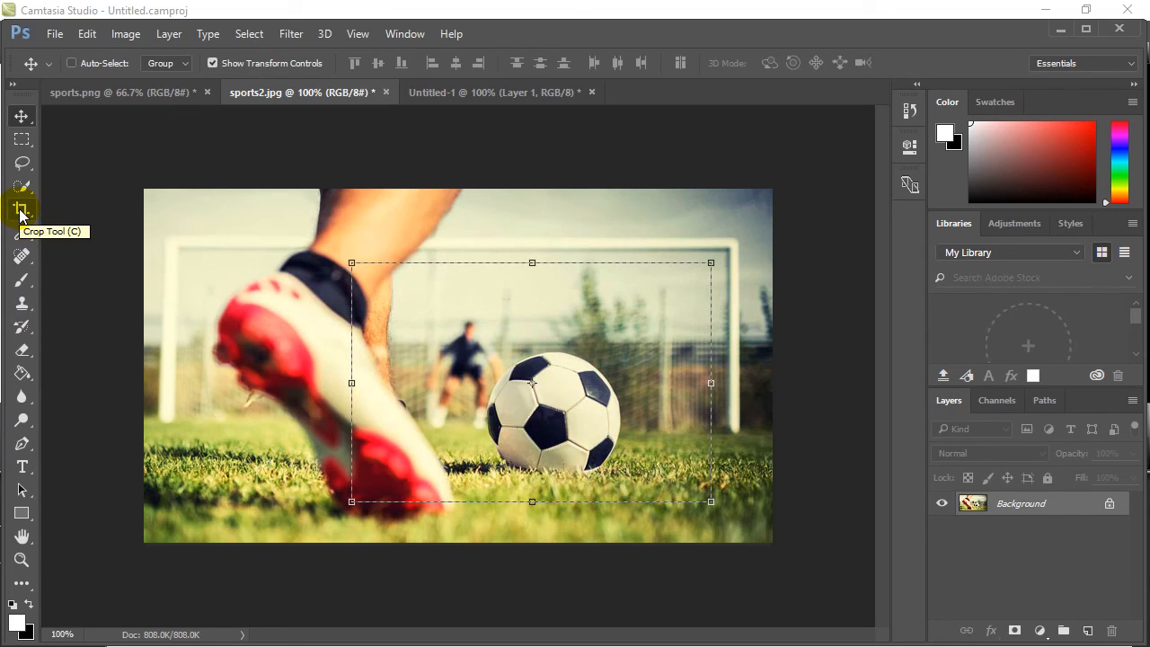
pyautogui.click(20, 141)
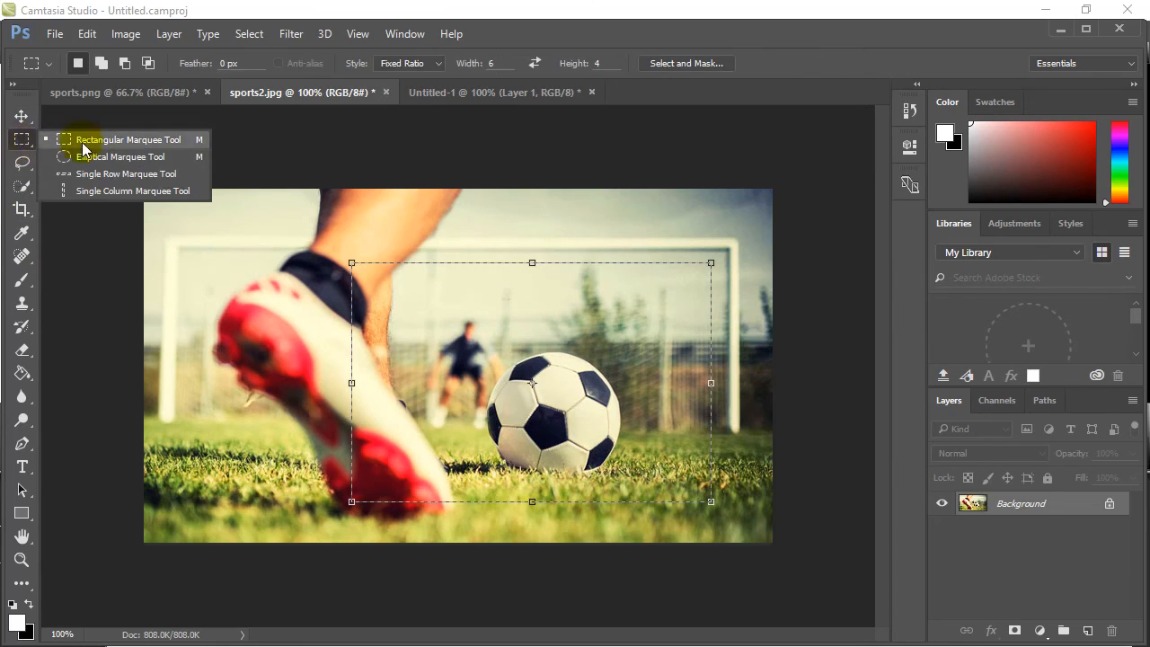